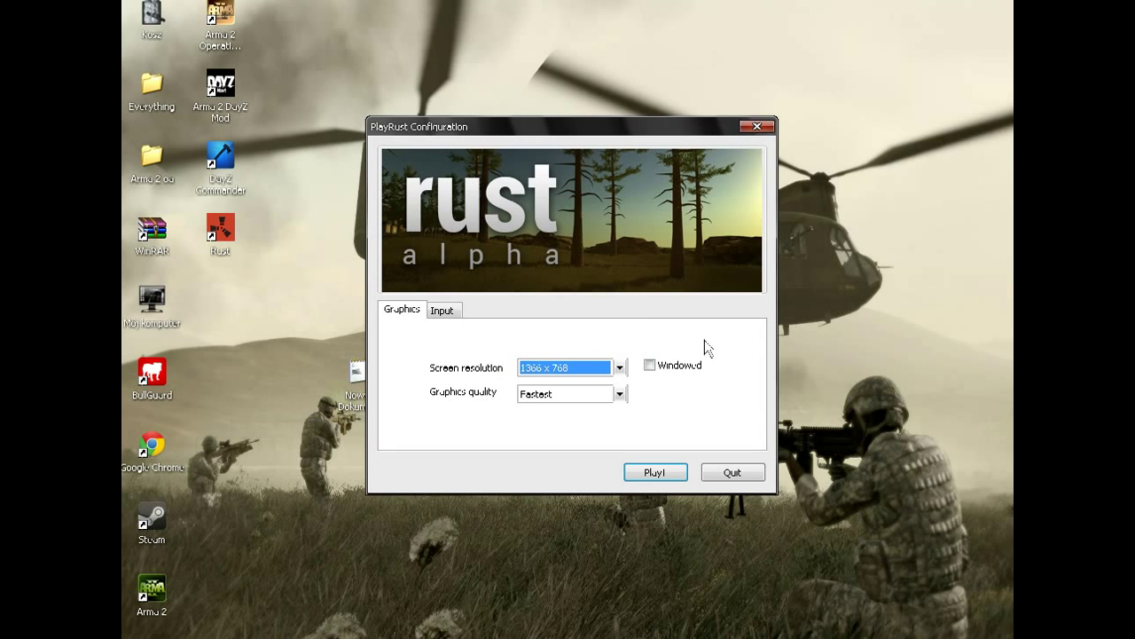
left_click(621, 398)
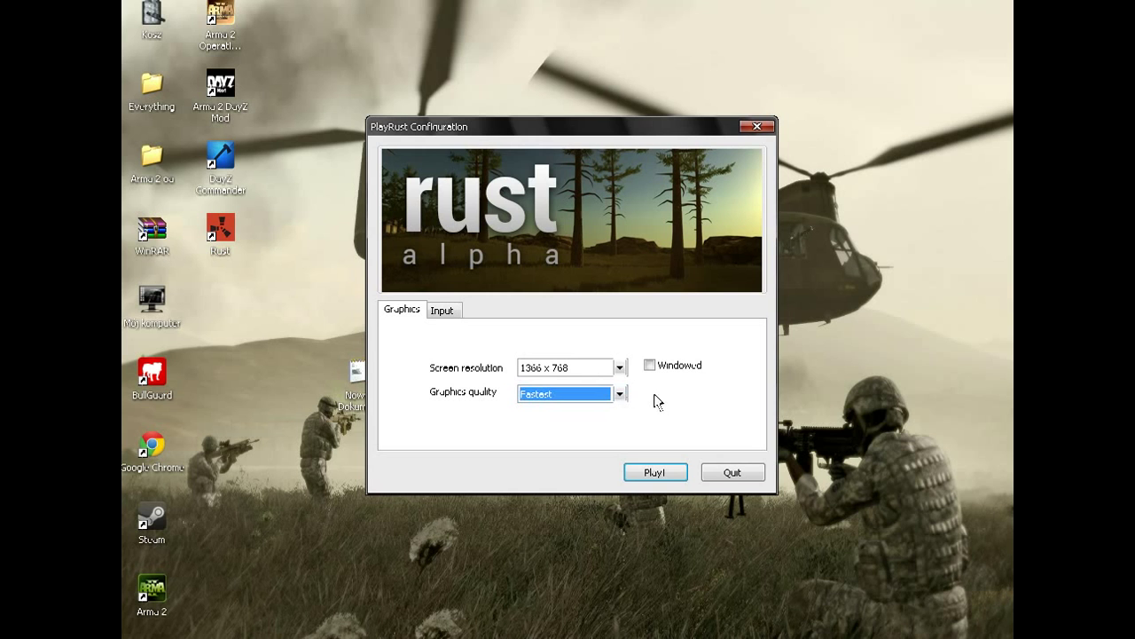
left_click(654, 399)
left_click(618, 369)
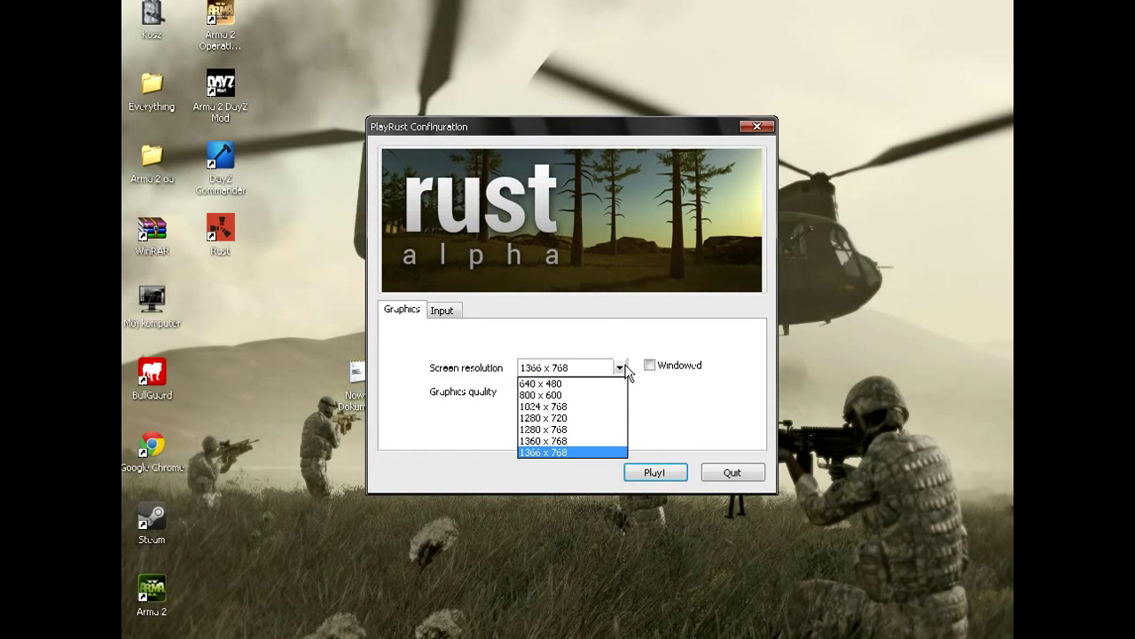
left_click(625, 365)
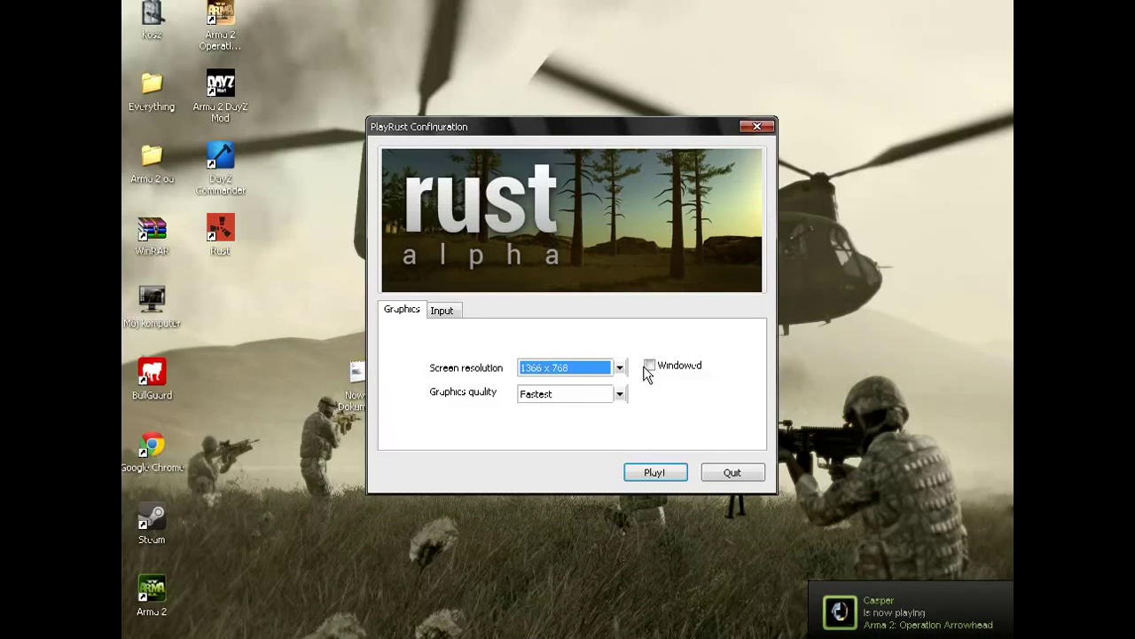
left_click(620, 367)
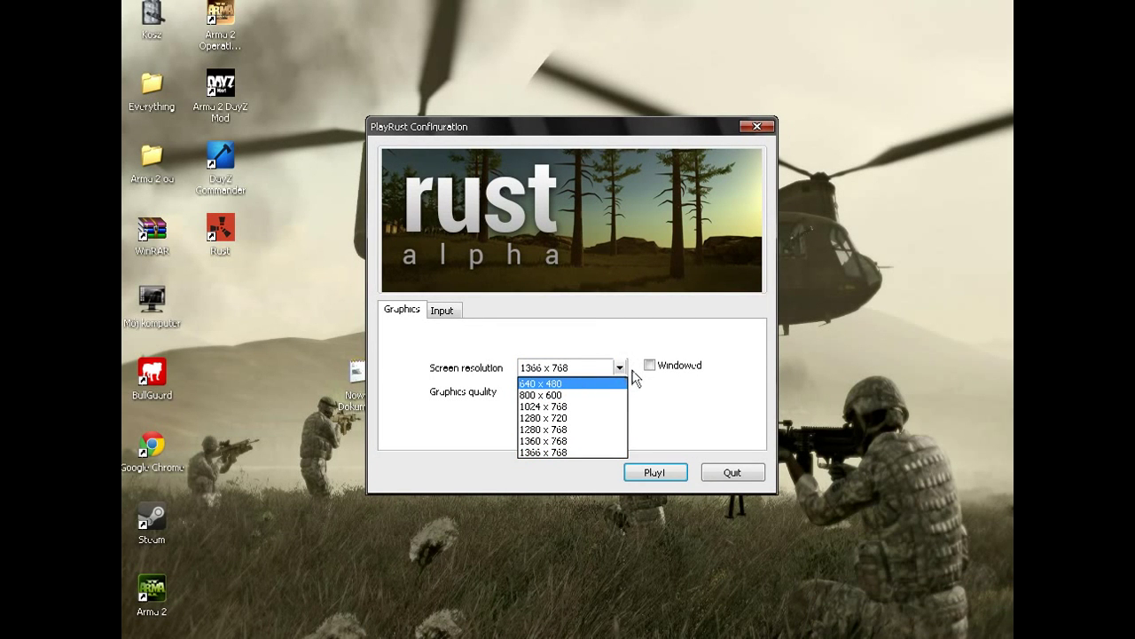
left_click(621, 368)
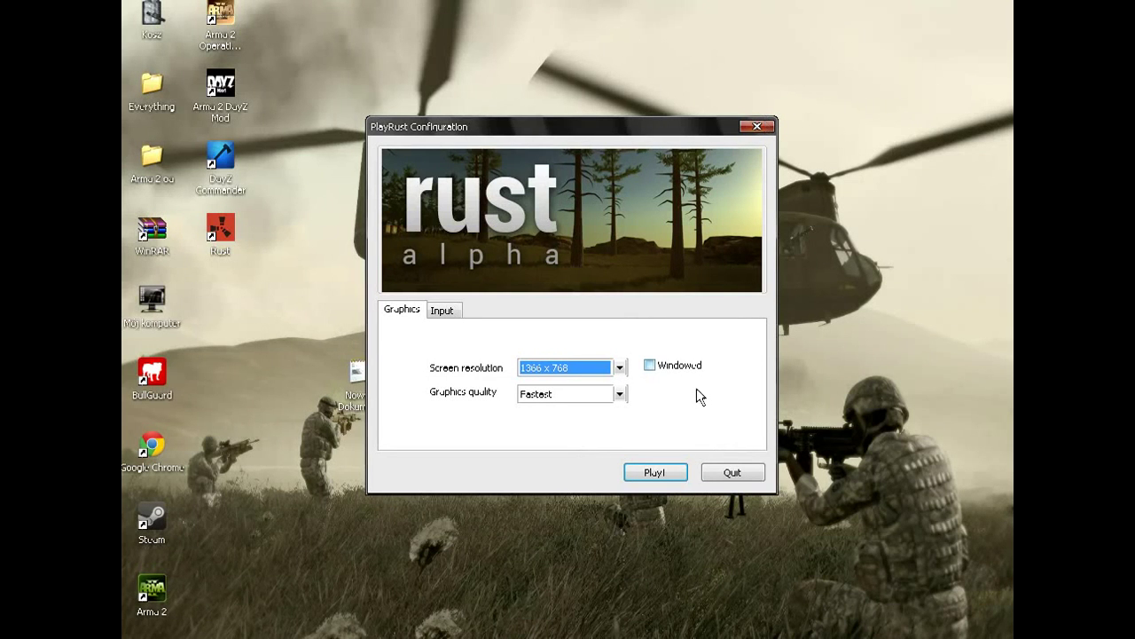
In Notepad, end the line 'F1 (Console) grass.on false, grass. discplaement' with a period.
key("alt+Tab")
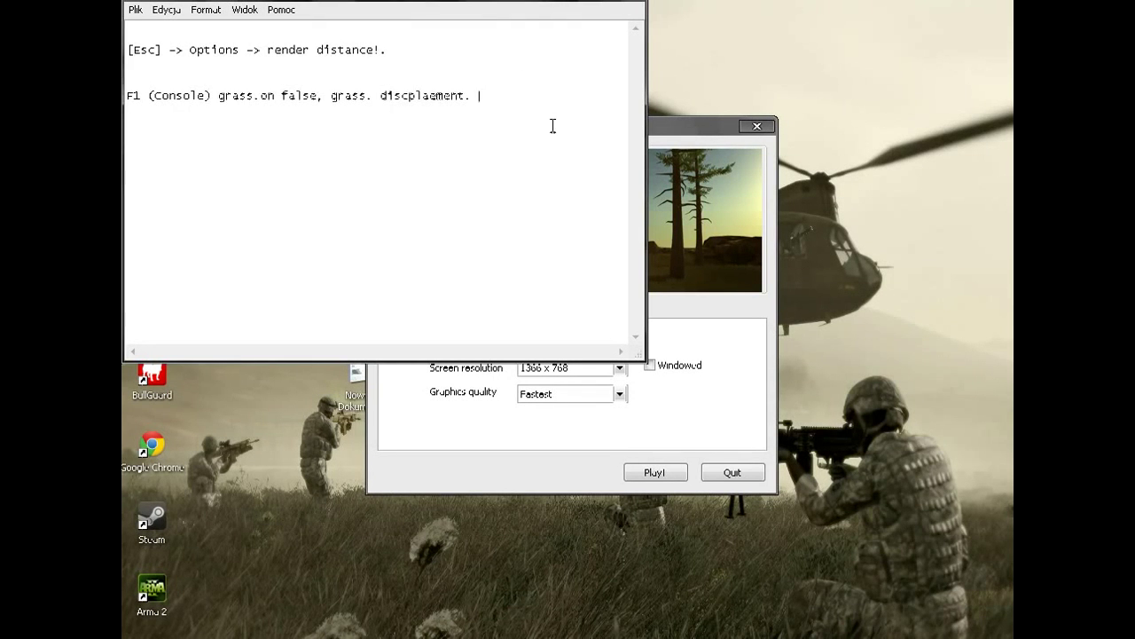
mouse_move(553, 127)
left_mouse_down()
mouse_move(128, 50)
mouse_move(402, 203)
left_mouse_up()
left_click(517, 187)
left_click_drag(381, 54, 128, 31)
left_click_drag(287, 81, 367, 95)
left_click(514, 114)
left_click_drag(515, 114, 216, 101)
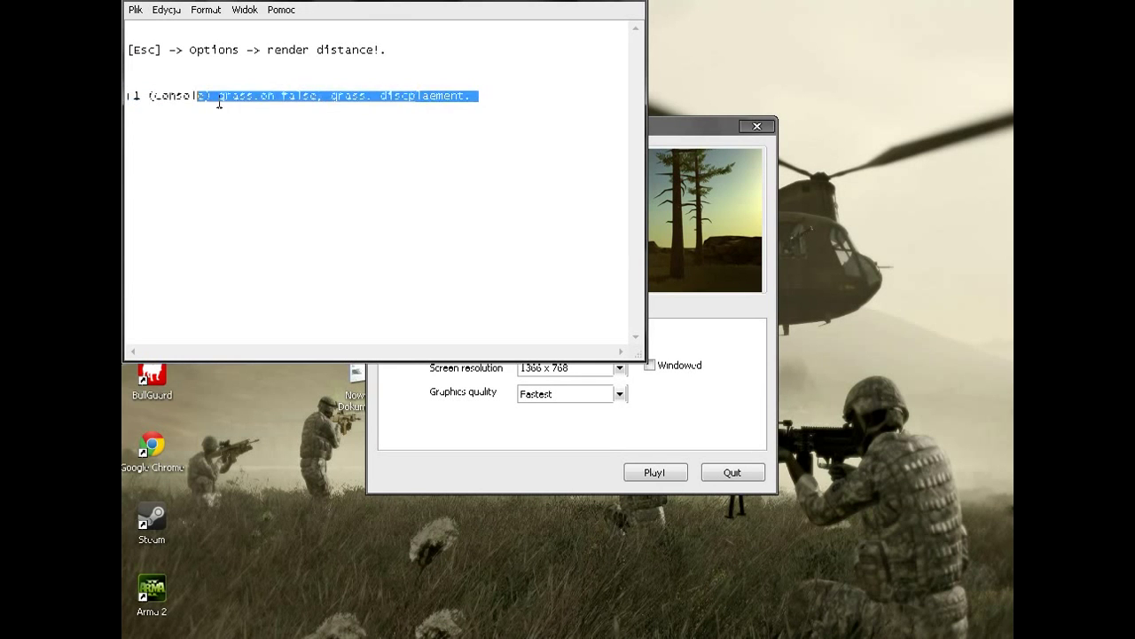
left_click(497, 187)
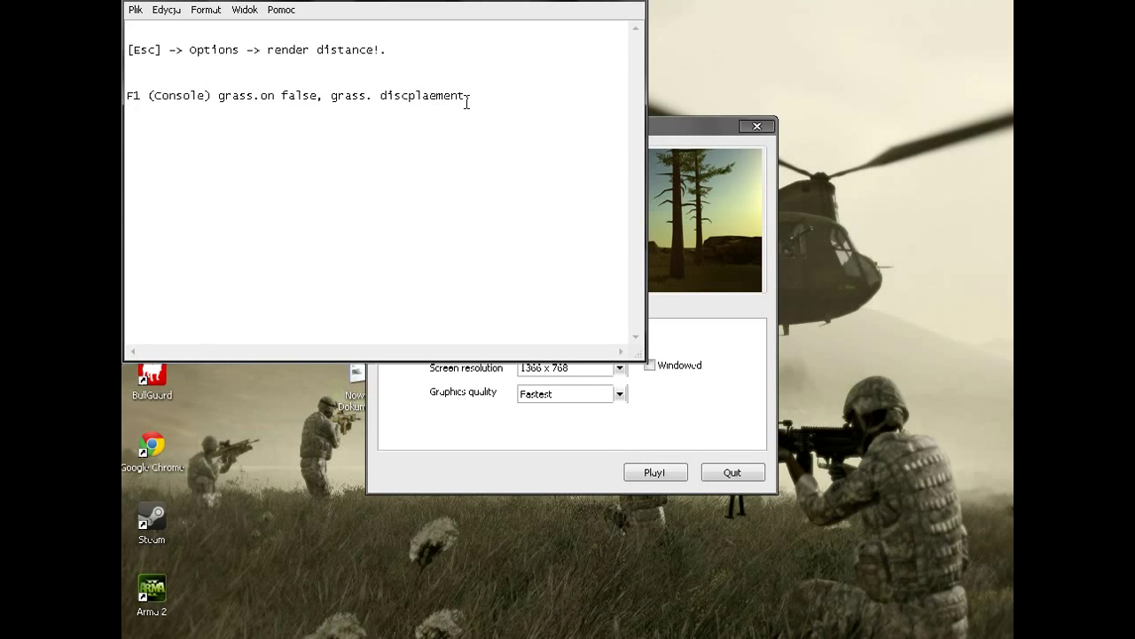
type(".")
left_click_drag(267, 50, 392, 49)
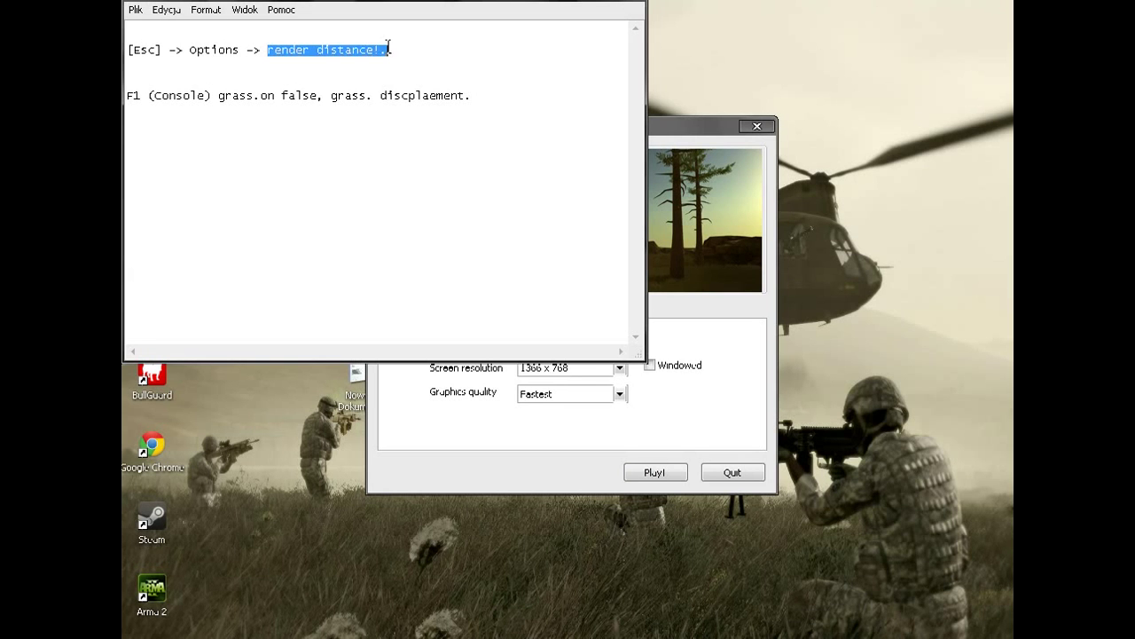
left_click(418, 44)
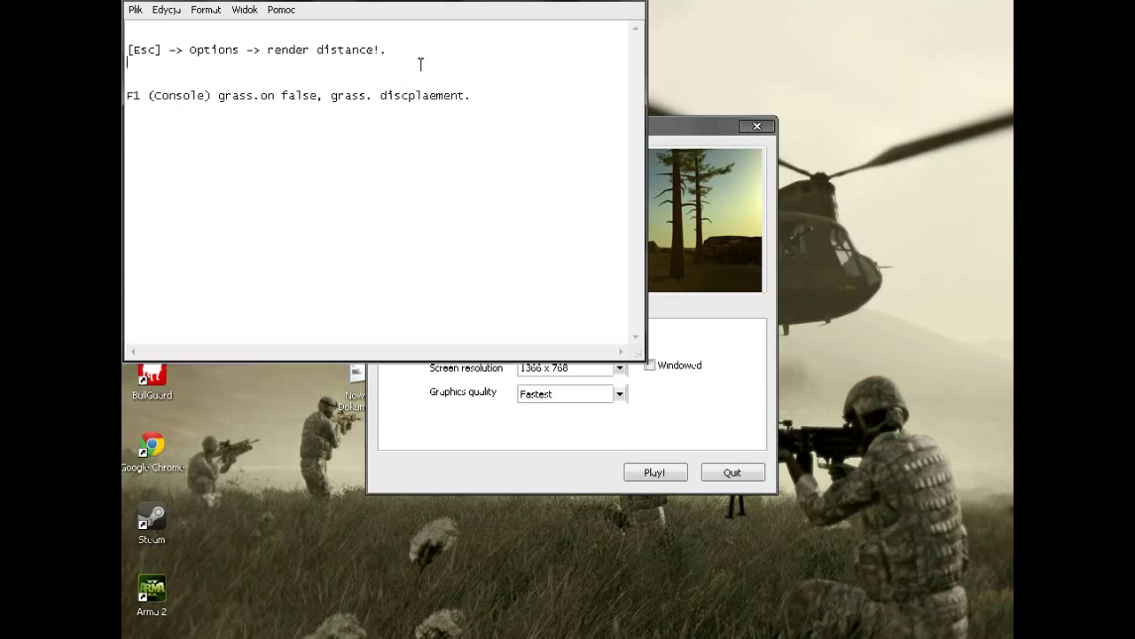
left_click(425, 54)
type("[------------------|")
type("]")
key("BackSpace")
key("BackSpace")
key("BackSpace")
key("BackSpace")
key("BackSpace")
key("BackSpace")
key("BackSpace")
key("BackSpace")
type("]")
key("BackSpace")
Highlight parts of the grass console line to locate the misspelled final word.
left_click_drag(150, 95, 214, 95)
left_click(245, 154)
mouse_move(317, 95)
left_mouse_down()
mouse_move(218, 95)
mouse_move(316, 95)
left_mouse_up()
left_click(477, 103)
mouse_move(476, 103)
left_mouse_down()
mouse_move(304, 76)
mouse_move(489, 119)
left_mouse_up()
left_click_drag(496, 105, 457, 101)
left_click(511, 122)
Insert the missing 'c' so 'discplaement' becomes 'discplacement'.
left_click(435, 95)
type("c")
left_click(529, 93)
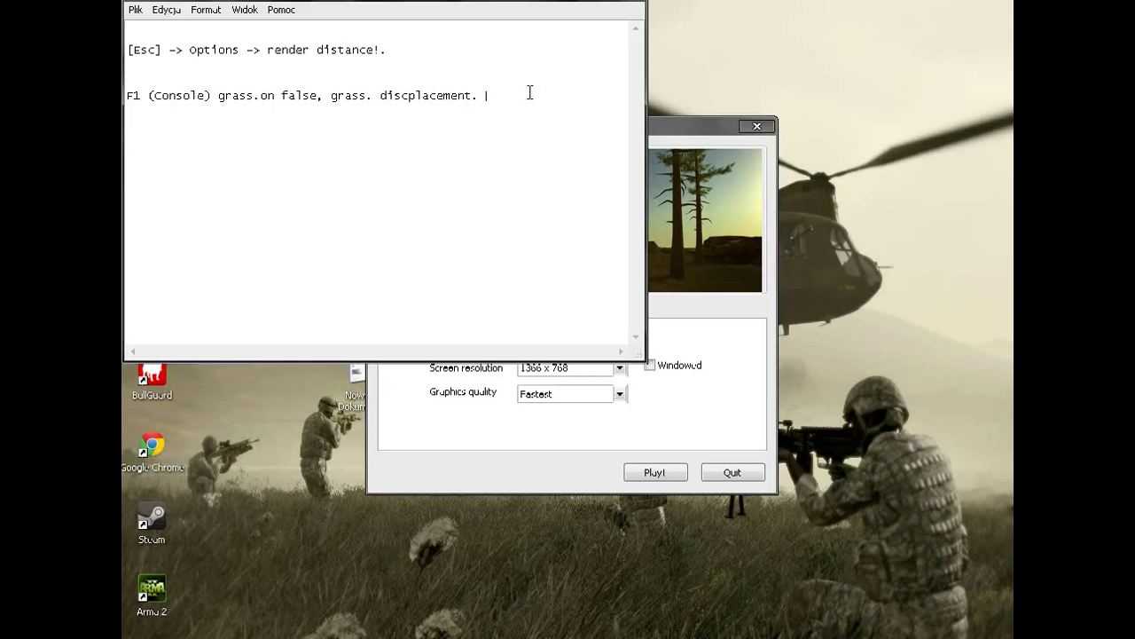